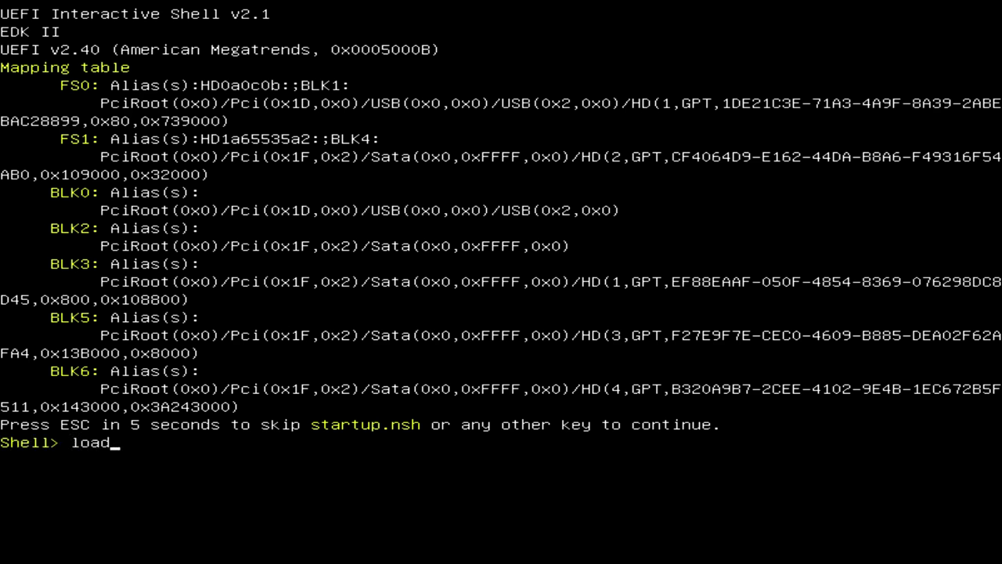
# Load the driver fs0:\V3DUAL.EFI in the UEFI shell and copy the file to fs1:\EFI\BOOT
pyautogui.write('\\V3DUAL.EFI')
pyautogui.press('Return')
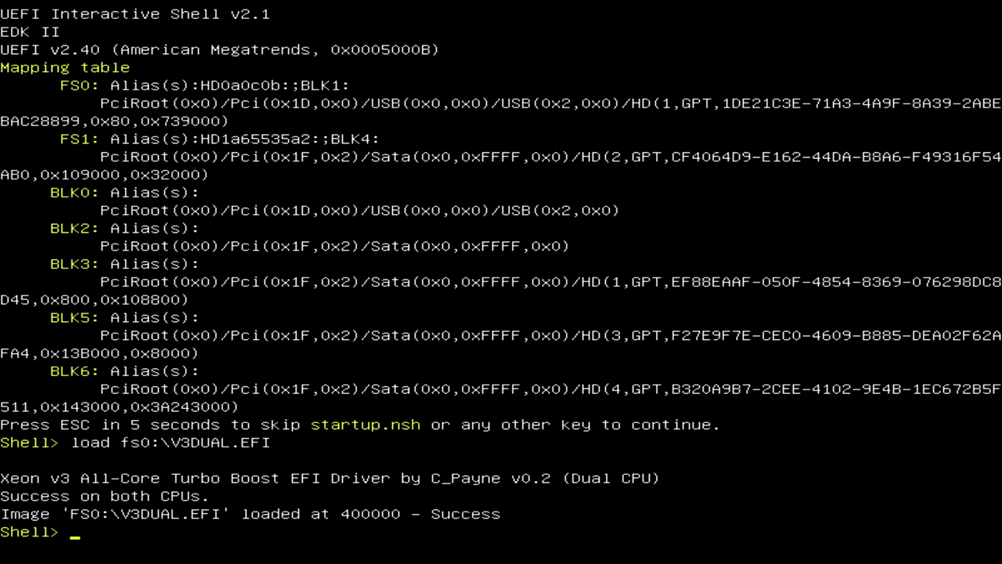
pyautogui.write('cp fs0:\\V')
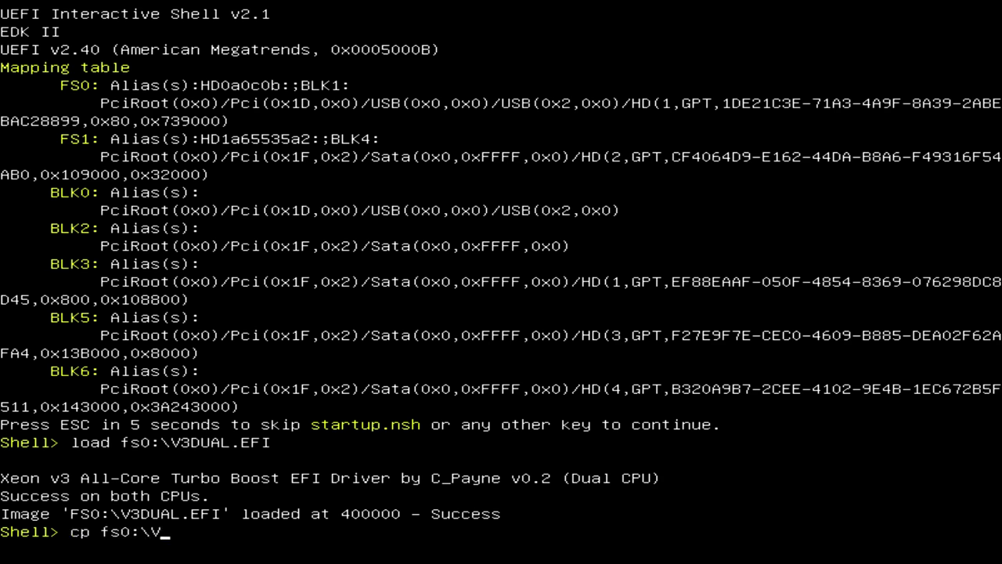
pyautogui.write('3DUAL.EFI fs1')
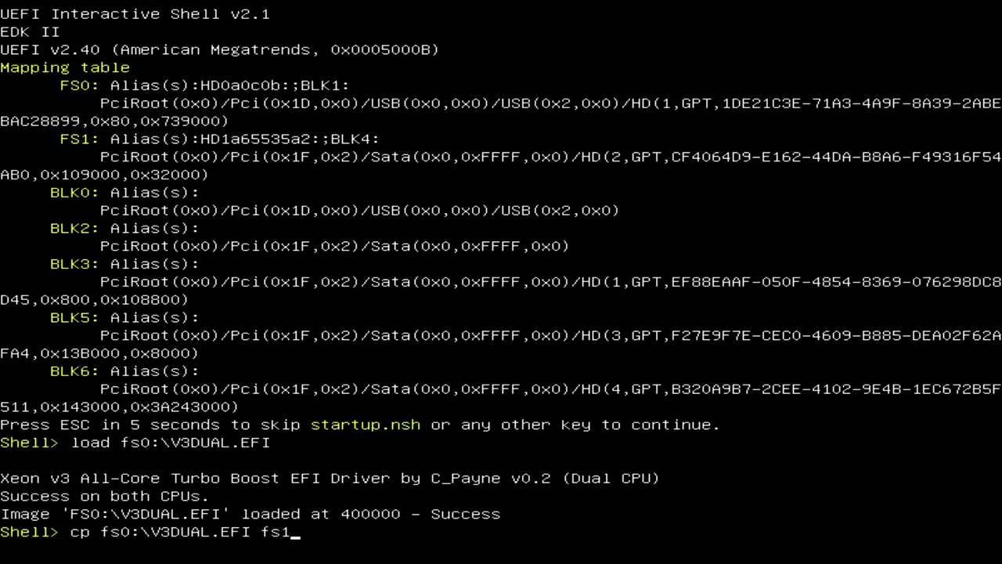
pyautogui.write(':\\EFI\\BOOT')
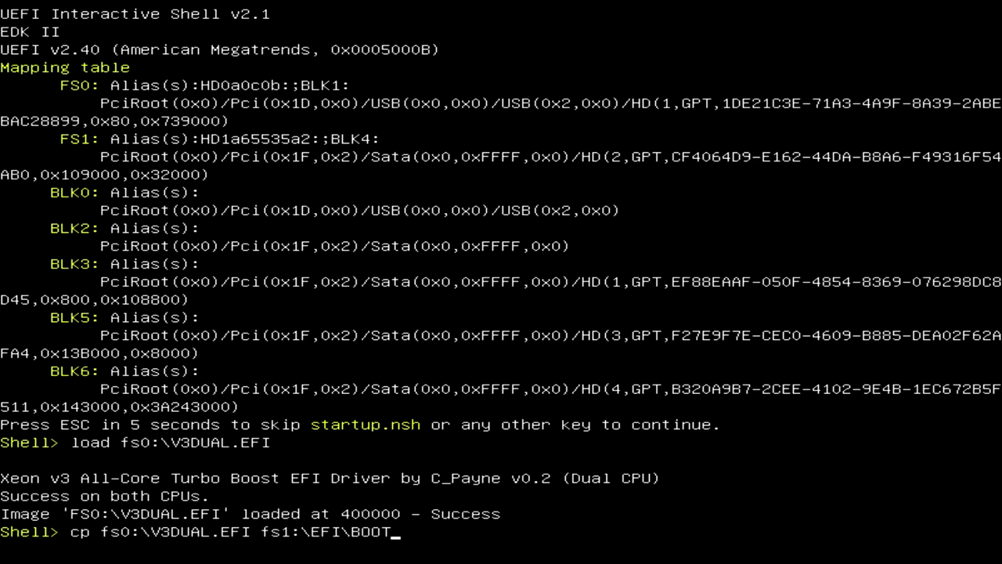
pyautogui.press('Return')
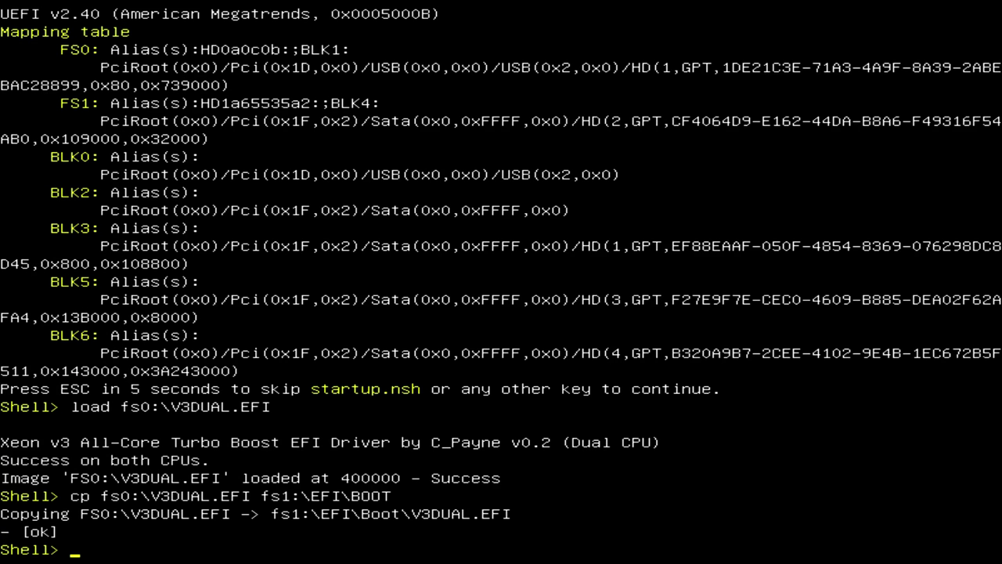
# Register fs1:\EFI\Boot\V3DUAL.EFI with bcfg as driver entry 0, described as "V3 Full Turbo"
pyautogui.write('bcfg driver add ')
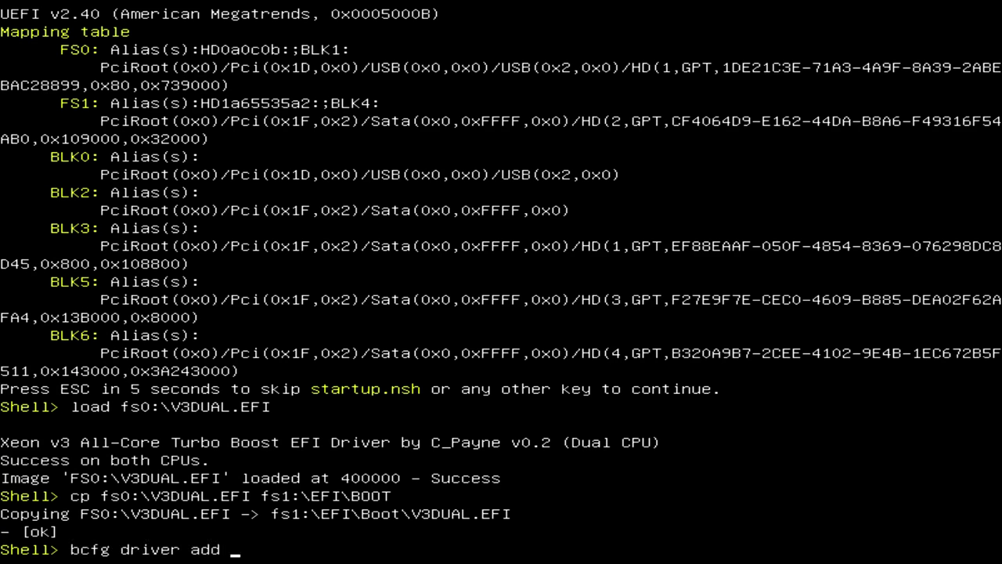
pyautogui.write('0 fs1:\\EFI')
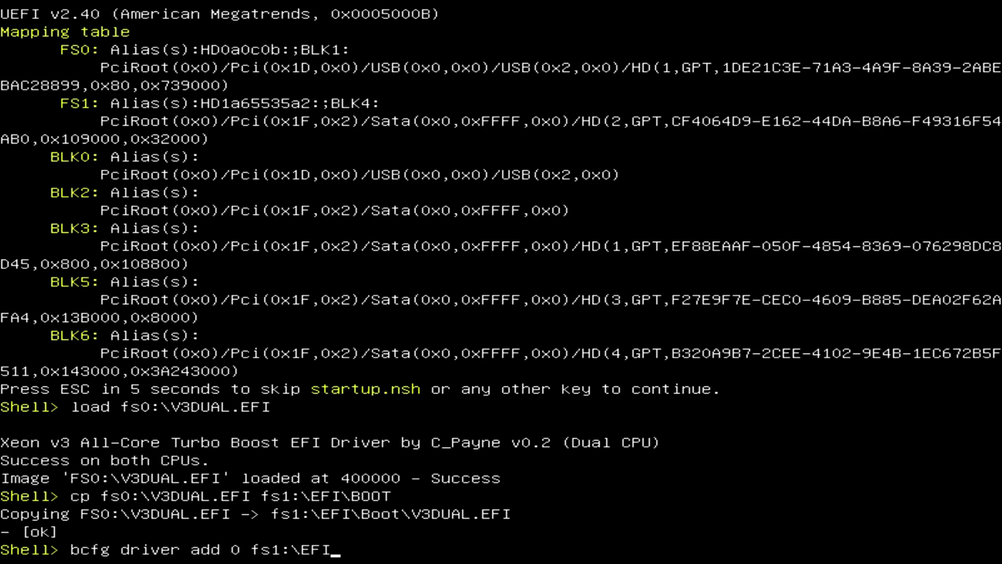
pyautogui.write('\\Boot\\V')
pyautogui.press('Tab')
pyautogui.write('"V3 ')
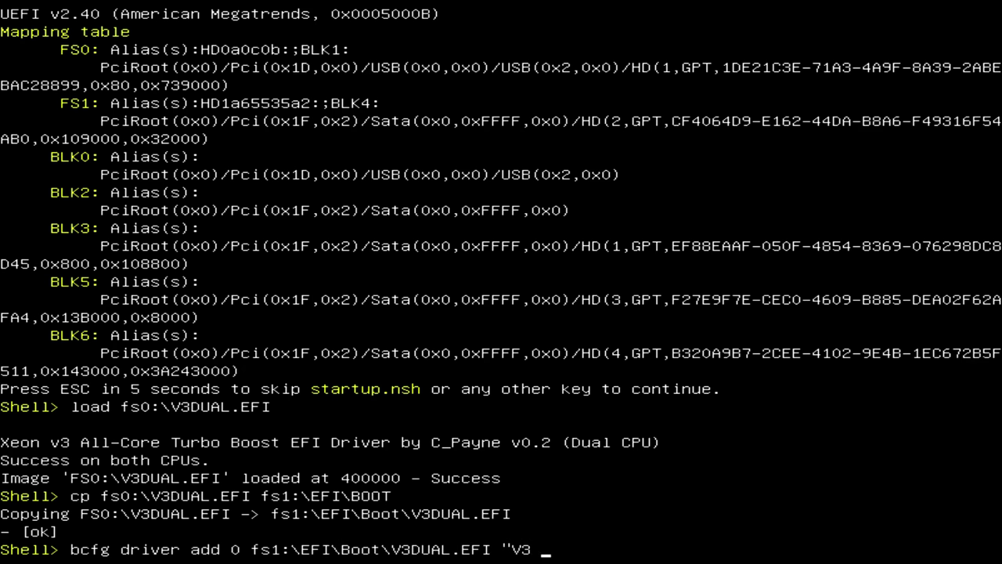
pyautogui.write('Full Turbo"')
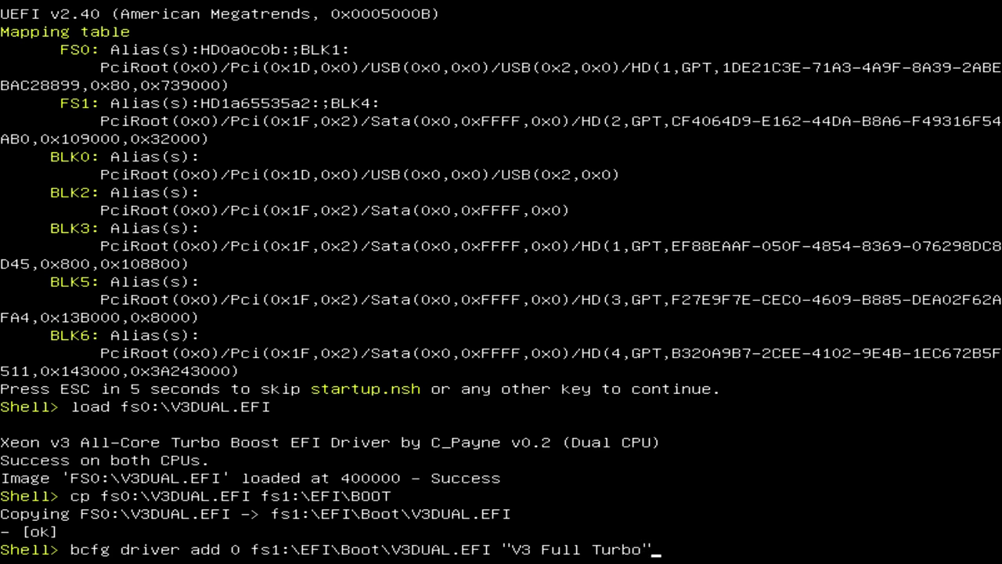
pyautogui.press('Return')
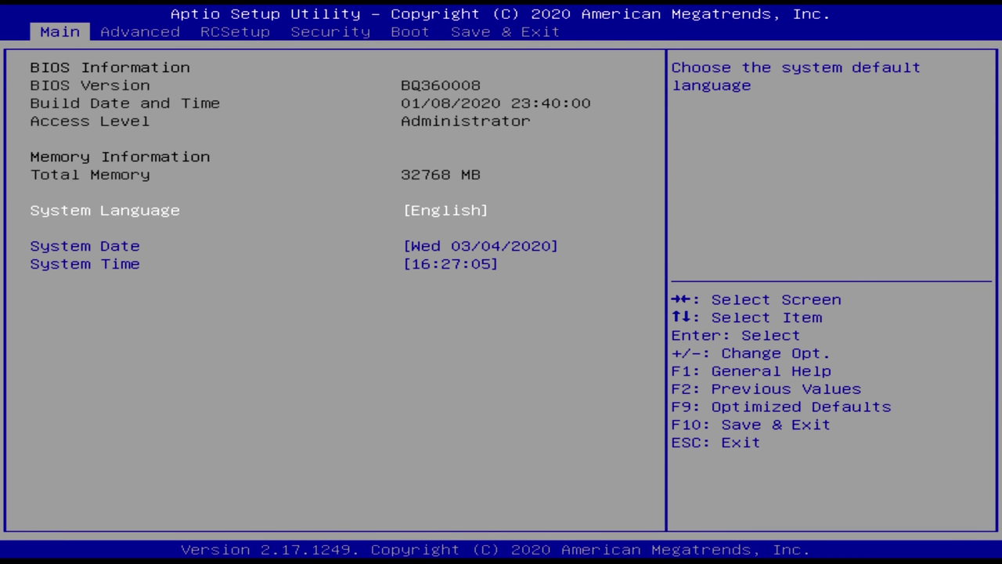
# Set Power Technology to Custom in the BIOS Advanced Power Management Configuration under RCSetup
pyautogui.press('Right')
pyautogui.press('Right')
pyautogui.press('Down')
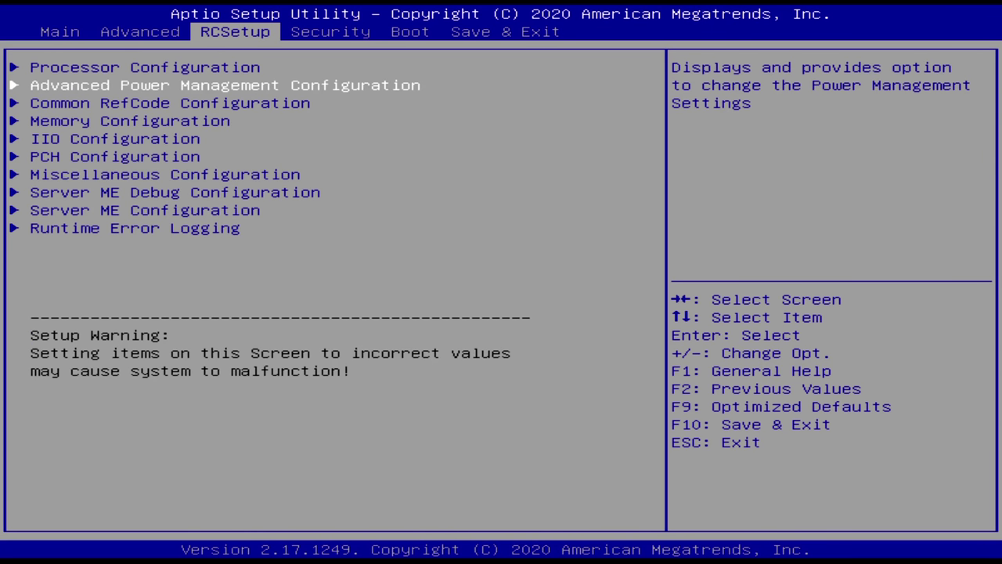
pyautogui.press('Return')
pyautogui.press('Return')
pyautogui.press('Down')
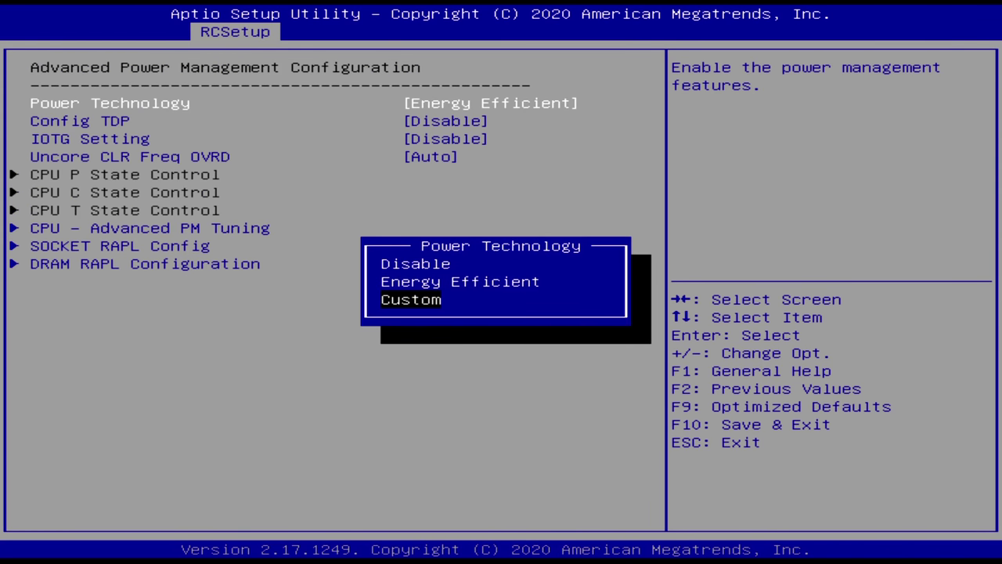
pyautogui.press('Return')
# Set IOTG Setting to Enable in the Advanced Power Management Configuration
pyautogui.press('Down')
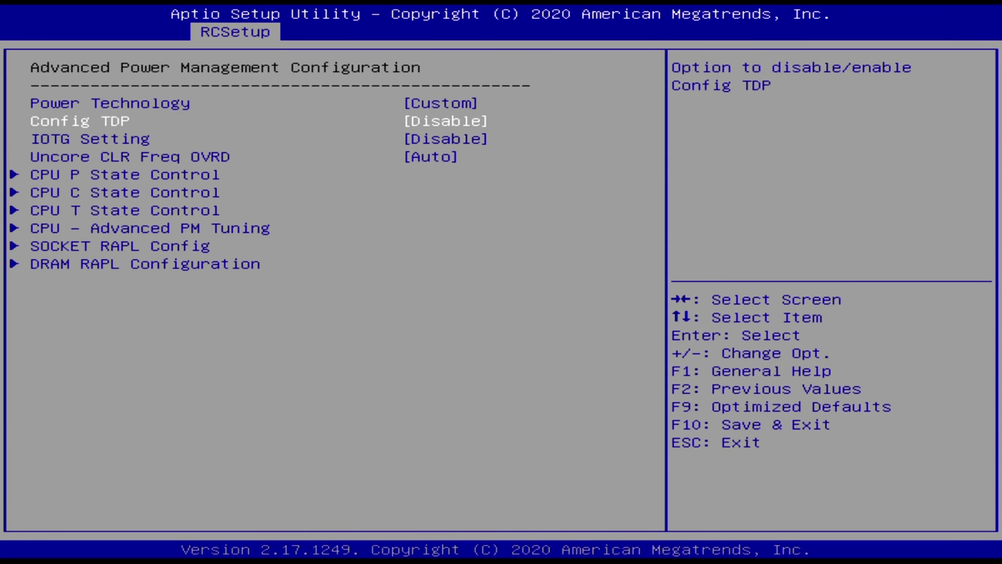
pyautogui.press('Down')
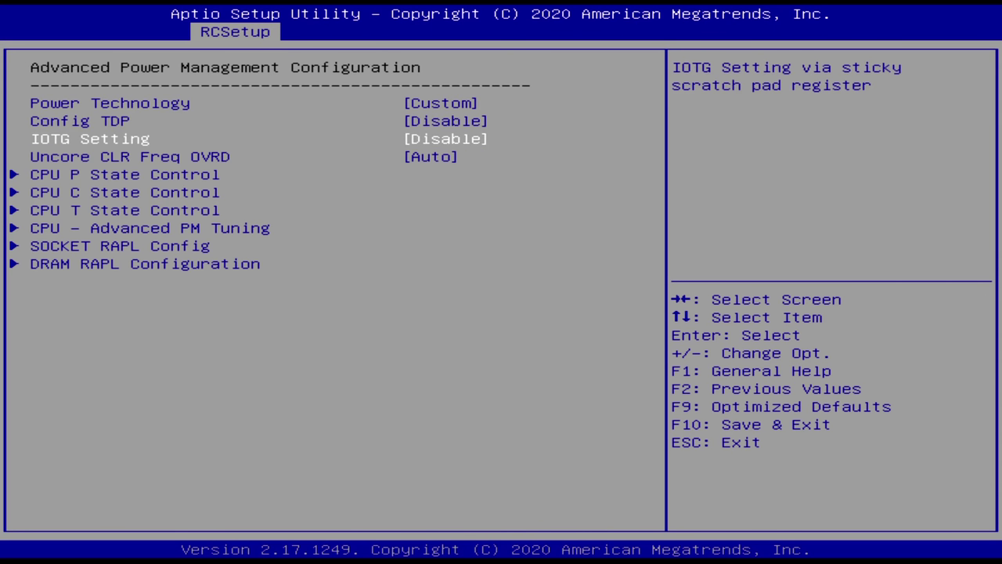
pyautogui.press('Return')
pyautogui.press('Down')
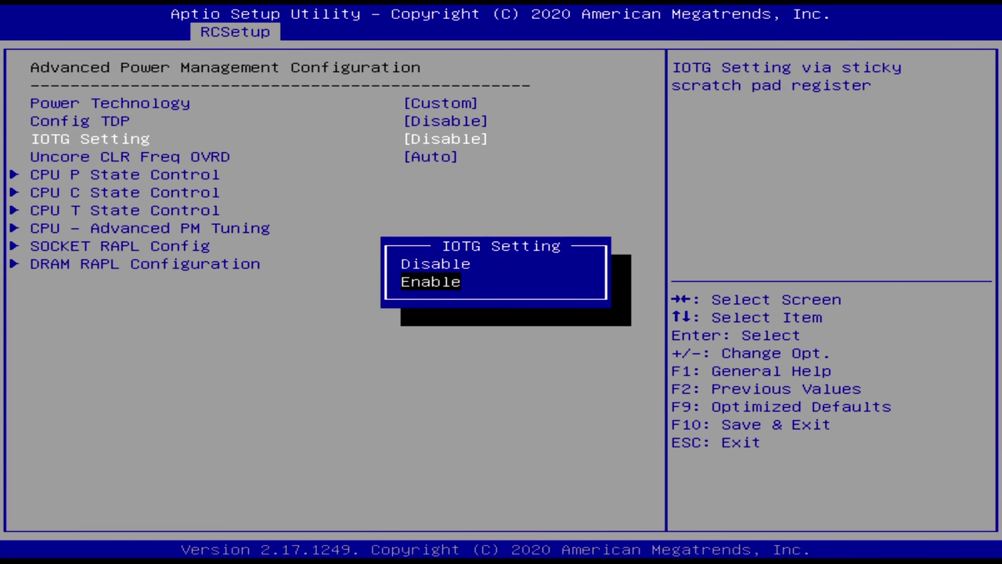
pyautogui.press('Return')
# In CPU C State Control, keep Package C State limit at C6(Retention) state and CPU C3 report at Disable
pyautogui.press('Down')
pyautogui.press('Down')
pyautogui.press('Down')
pyautogui.press('Return')
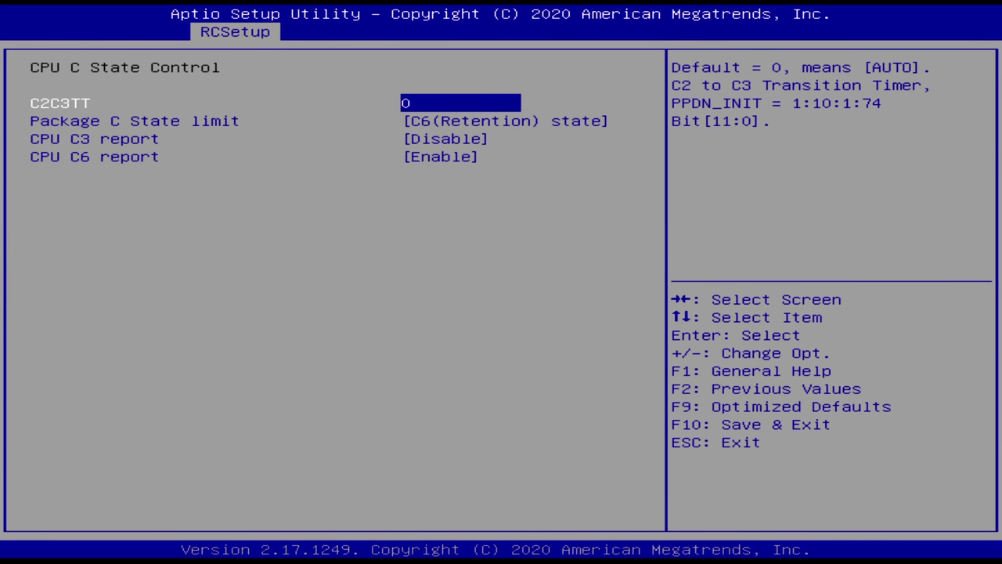
pyautogui.press('Down')
pyautogui.press('Return')
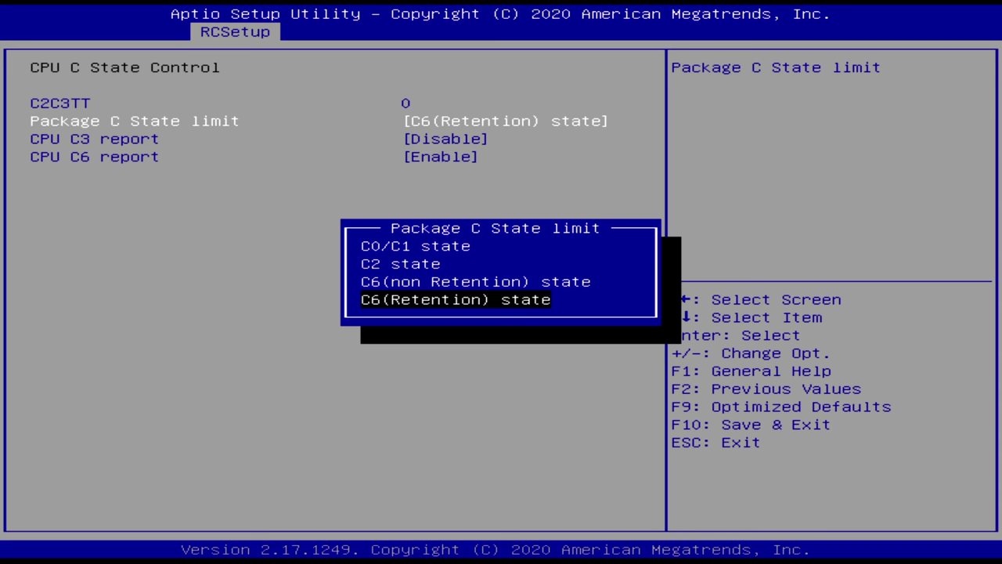
pyautogui.press('Return')
pyautogui.press('Down')
pyautogui.press('Return')
pyautogui.press('Return')
# Choose the CPU C6 report option and return to the Advanced Power Management Configuration
pyautogui.press('Down')
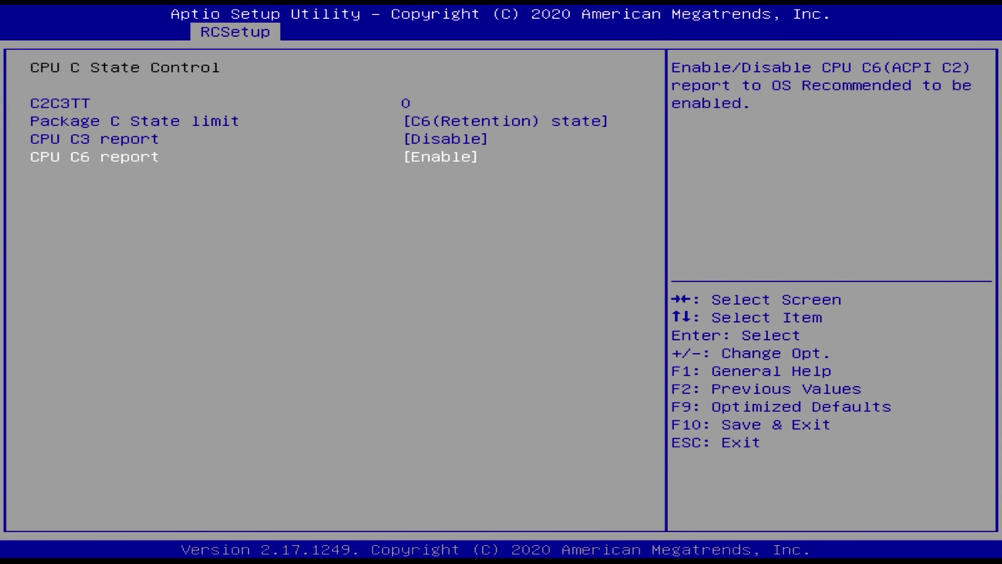
pyautogui.press('Return')
pyautogui.press('Up')
pyautogui.press('Return')
pyautogui.press('Escape')
# Set Energy Performance Tuning to Disable in the Energy Perf BIAS settings of CPU - Advanced PM Tuning
pyautogui.press('Down')
pyautogui.press('Down')
pyautogui.press('Return')
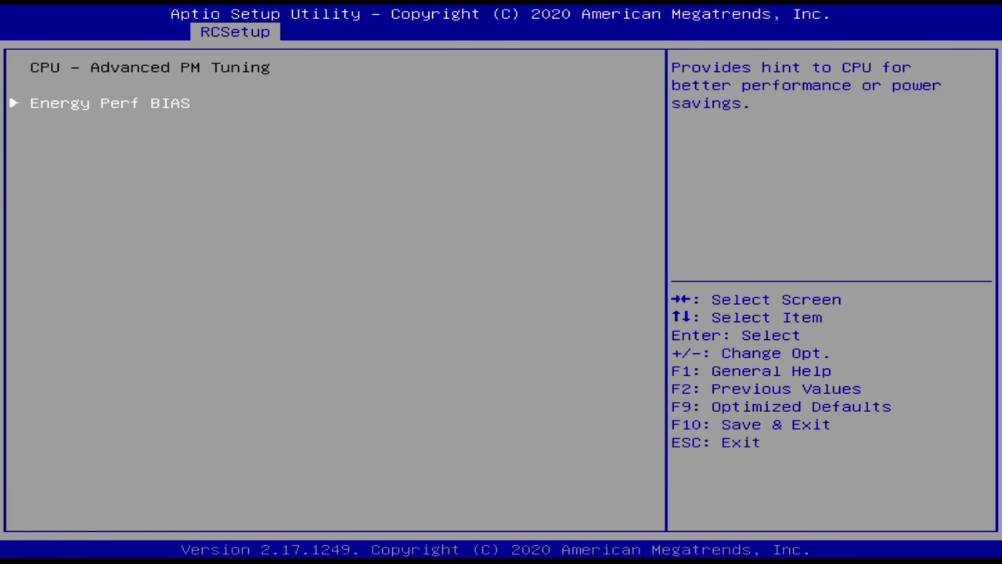
pyautogui.press('Return')
pyautogui.press('Return')
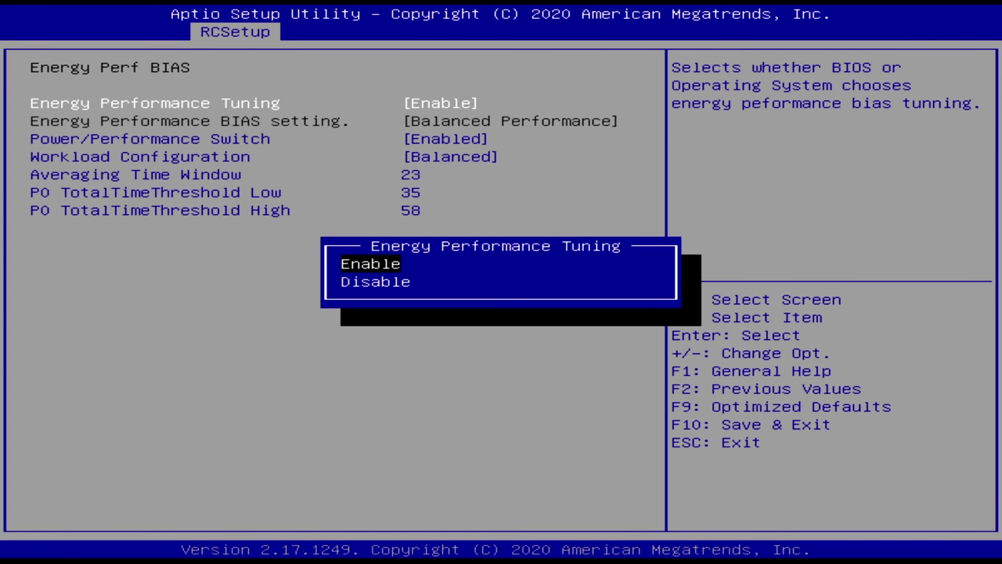
pyautogui.press('Down')
pyautogui.press('Return')
# Set the Energy Performance BIAS setting to Performance and leave the Energy Perf BIAS page
pyautogui.press('Down')
pyautogui.press('Return')
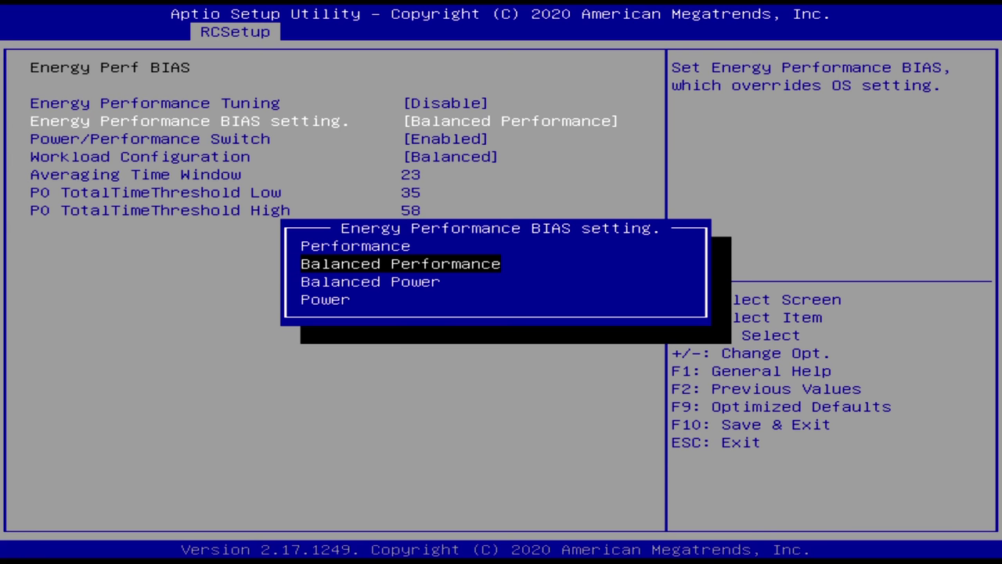
pyautogui.press('Up')
pyautogui.press('Return')
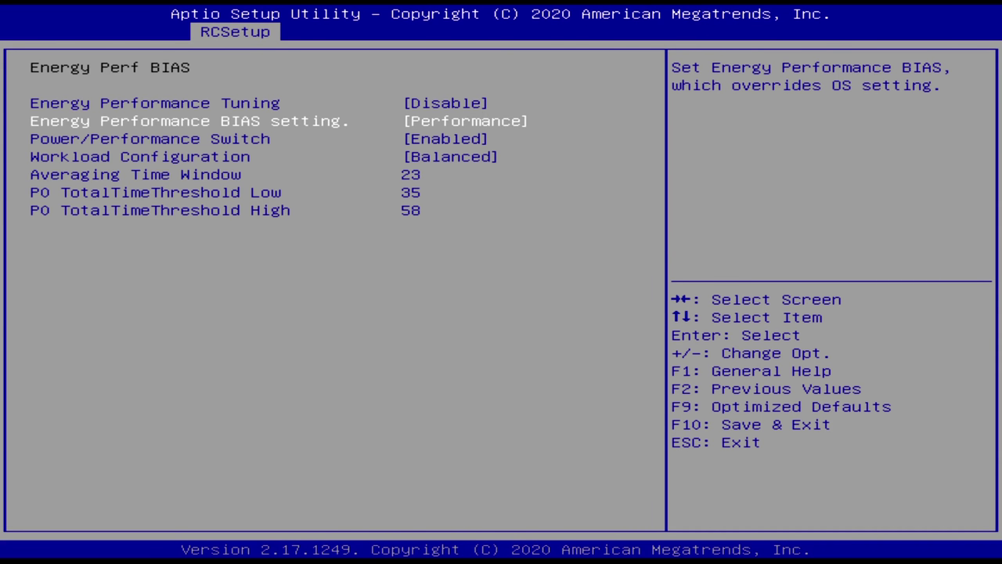
pyautogui.press('Down')
pyautogui.press('Up')
pyautogui.press('Up')
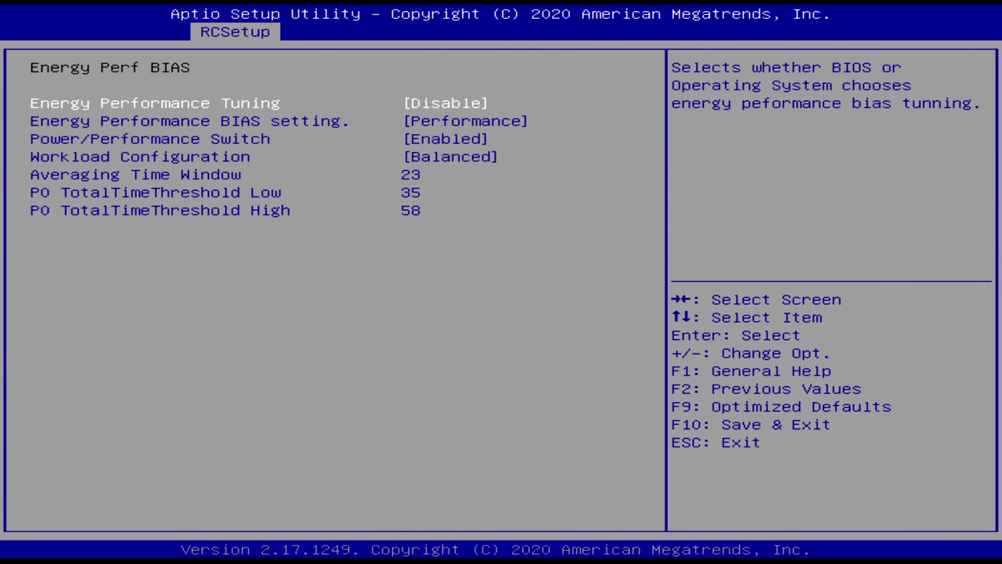
pyautogui.press('Escape')
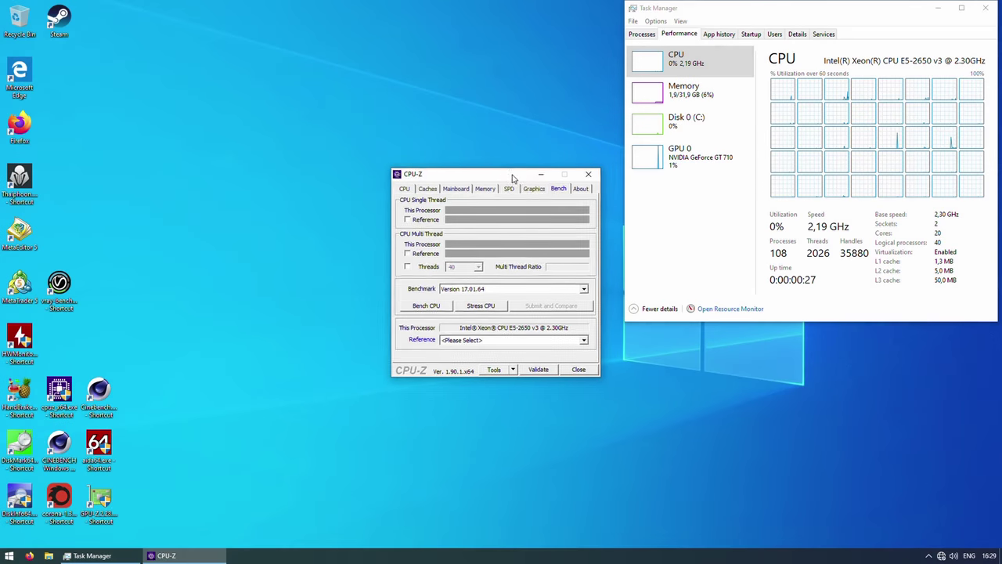
# Move the CPU-Z window away from the centre of the desktop and start its CPU benchmark
pyautogui.moveTo(447, 174); pyautogui.dragTo(380, 130)
pyautogui.click(354, 259)
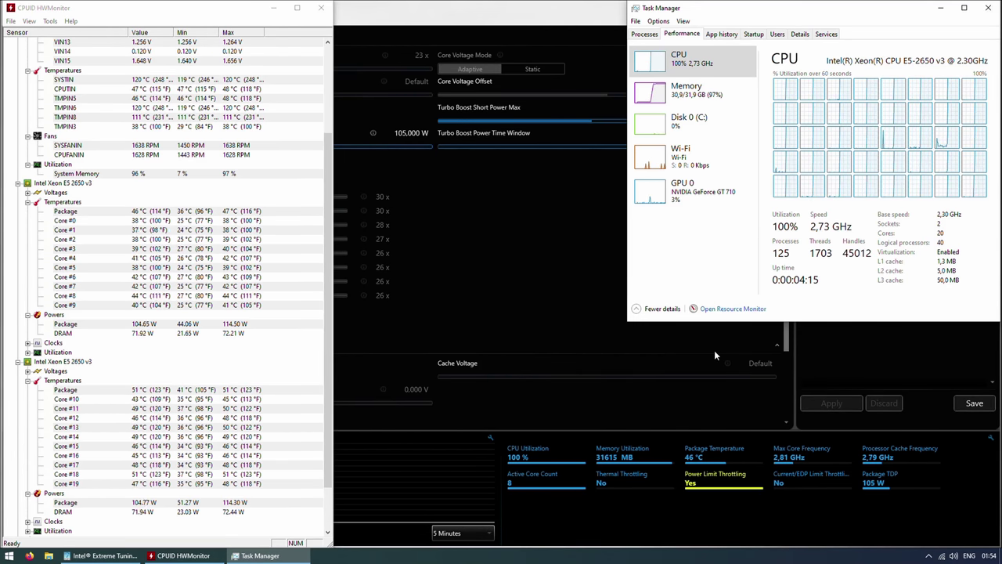
# Switch to Intel Extreme Tuning Utility, set Turbo Boost Power Max to 210 W and Power Time Window to 40 seconds, and apply
pyautogui.click(102, 555)
pyautogui.moveTo(366, 147); pyautogui.dragTo(433, 147)
pyautogui.moveTo(554, 146); pyautogui.dragTo(463, 148)
pyautogui.click(832, 402)
pyautogui.click(543, 320)
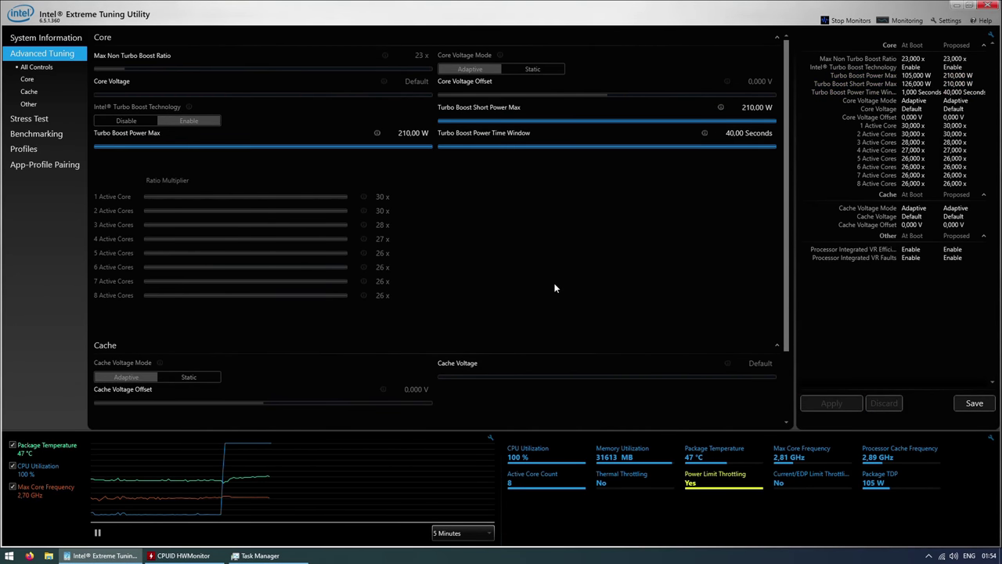
# Try to apply Disable for Processor Integrated VR Efficiency Mode and switch away from the tuning utility
pyautogui.scroll(-2, 554, 288)
pyautogui.click(470, 390)
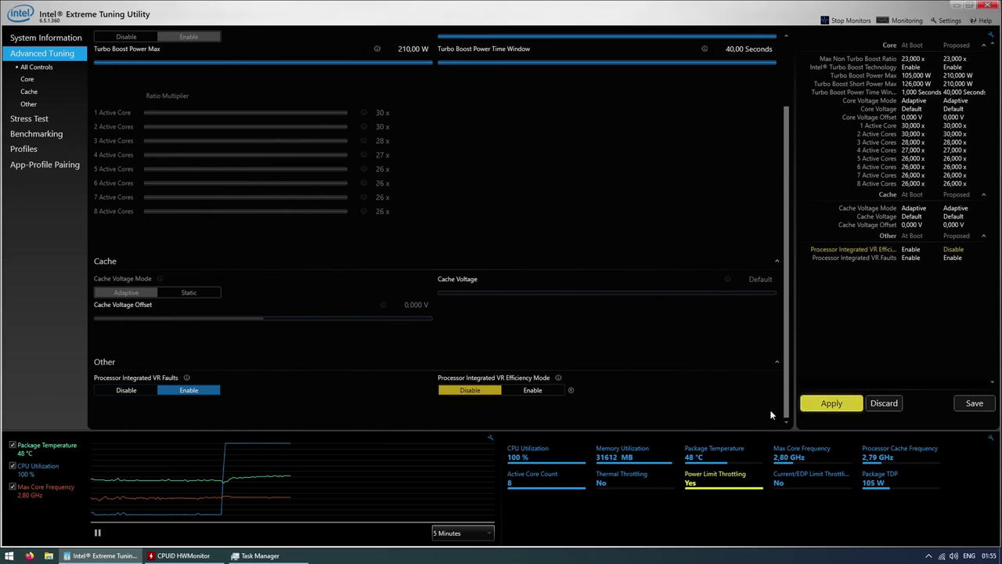
pyautogui.click(831, 402)
pyautogui.scroll(3, 418, 352)
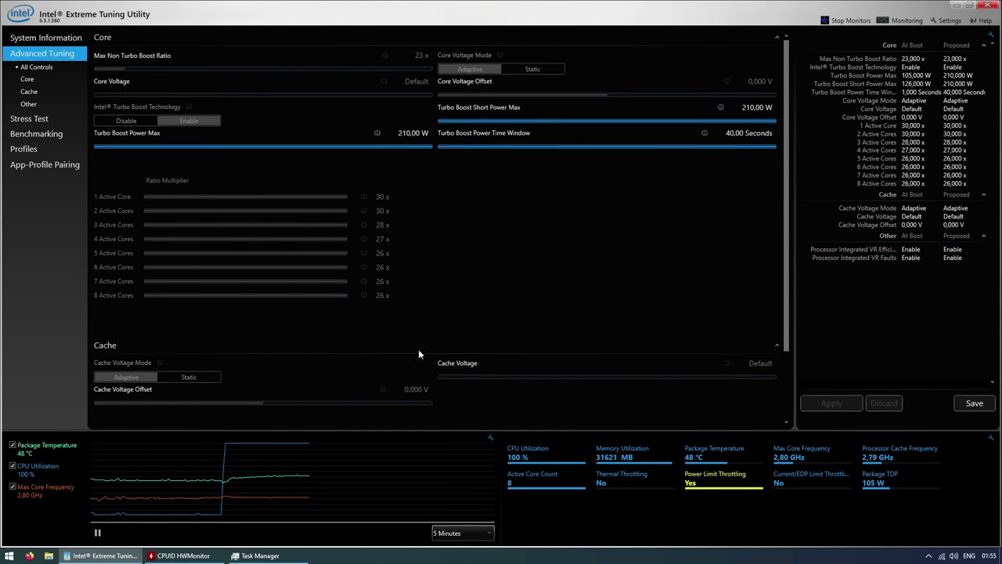
pyautogui.hotkey('alt', 'Tab')
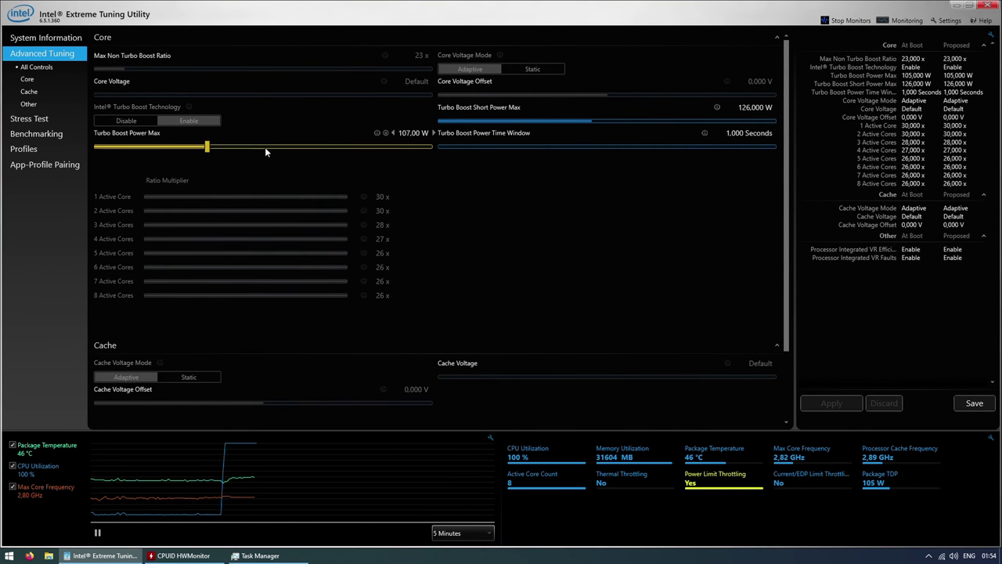
# Raise Turbo Boost Power Max to 210 W and its time window to 40 seconds, apply, and continue past the watchdog warning permanently
pyautogui.moveTo(266, 149); pyautogui.dragTo(455, 155)
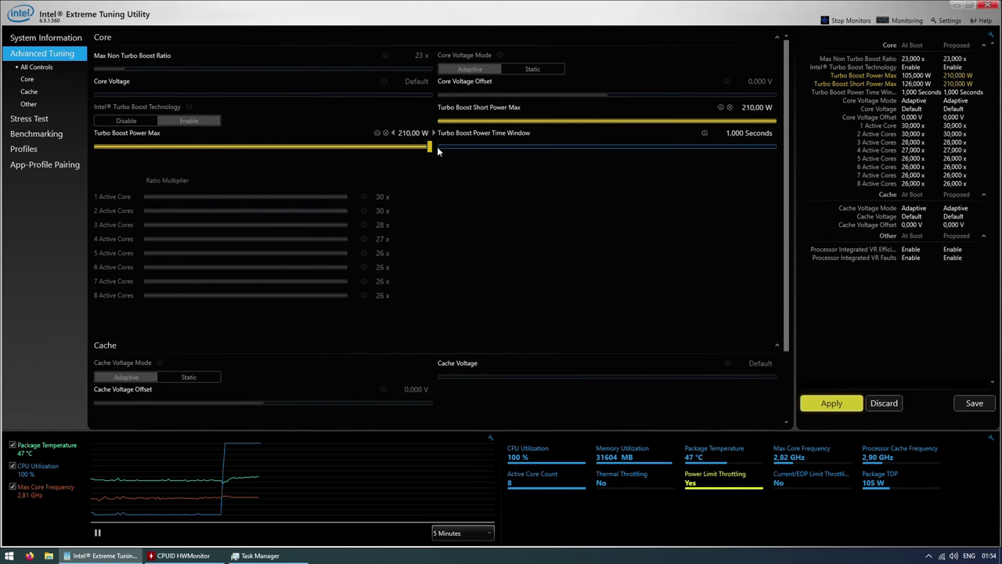
pyautogui.moveTo(444, 146); pyautogui.dragTo(787, 159)
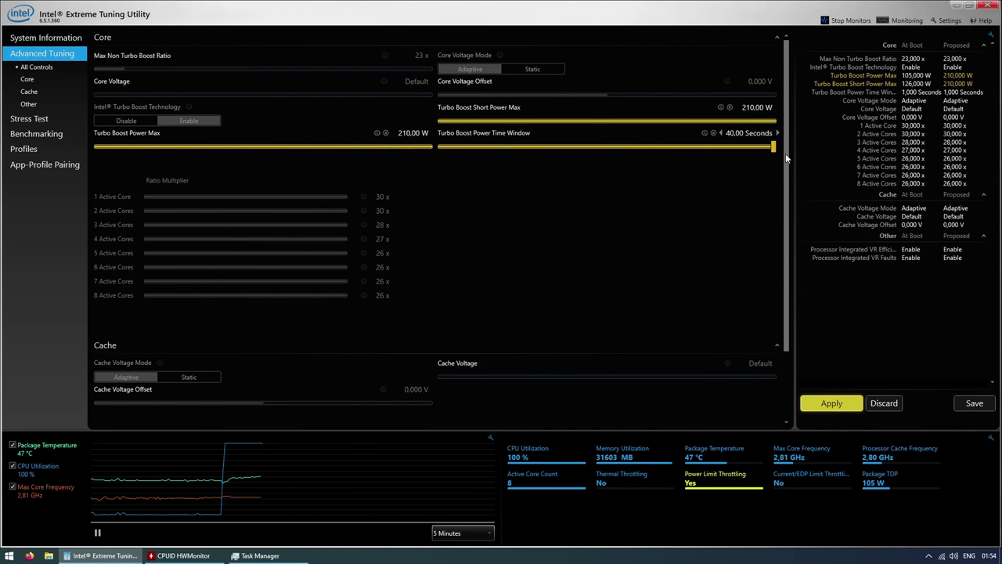
pyautogui.click(828, 404)
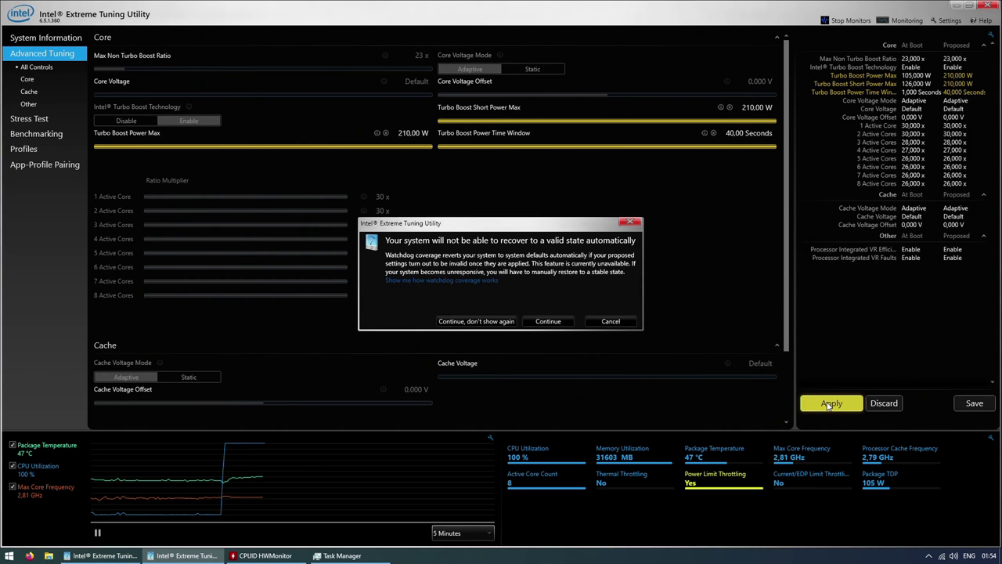
pyautogui.click(505, 322)
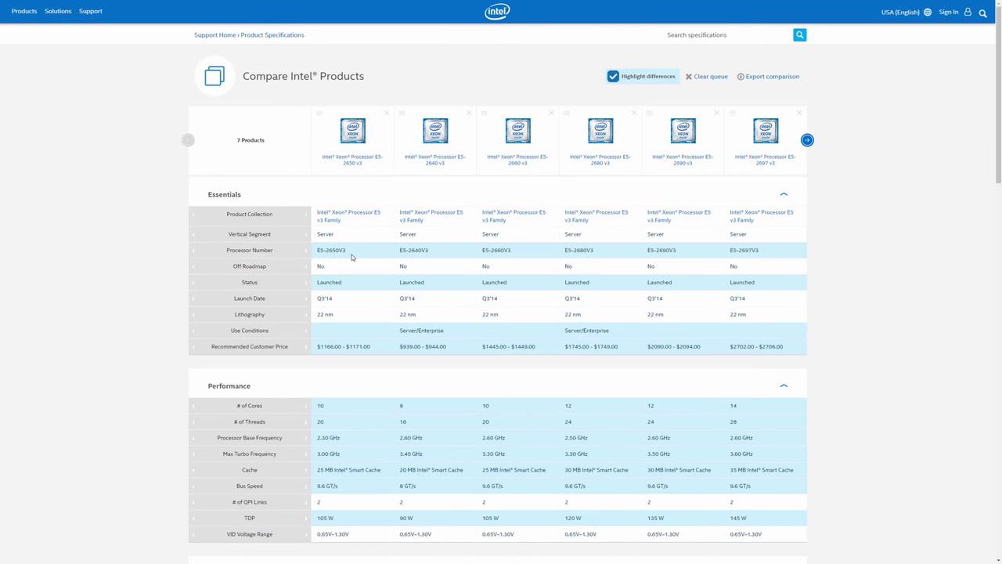
# On Intel's product comparison page, compare the processor numbers and TDP of the six Xeon E5 v3 models from E5-2650V3 to E5-2697V3
pyautogui.moveTo(350, 250); pyautogui.dragTo(320, 251)
pyautogui.moveTo(338, 519); pyautogui.dragTo(320, 519)
pyautogui.moveTo(429, 250); pyautogui.dragTo(405, 252)
pyautogui.moveTo(415, 519); pyautogui.dragTo(403, 520)
pyautogui.moveTo(528, 252); pyautogui.dragTo(483, 252)
pyautogui.moveTo(509, 518); pyautogui.dragTo(482, 520)
pyautogui.moveTo(599, 250); pyautogui.dragTo(565, 252)
pyautogui.moveTo(587, 518); pyautogui.dragTo(564, 520)
pyautogui.moveTo(678, 250); pyautogui.dragTo(646, 252)
pyautogui.moveTo(675, 520); pyautogui.dragTo(646, 520)
pyautogui.moveTo(764, 251); pyautogui.dragTo(729, 252)
pyautogui.moveTo(757, 520); pyautogui.dragTo(728, 521)
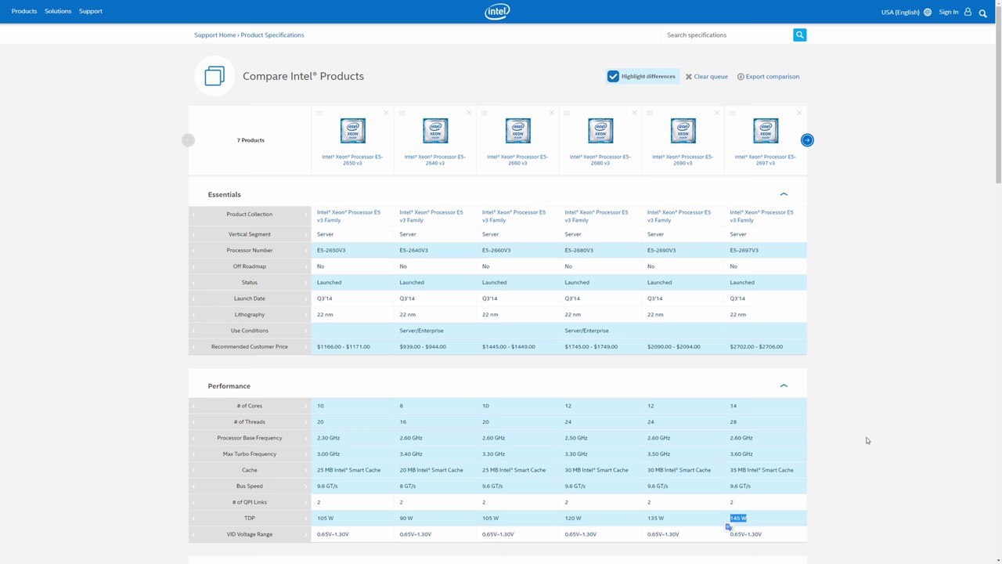